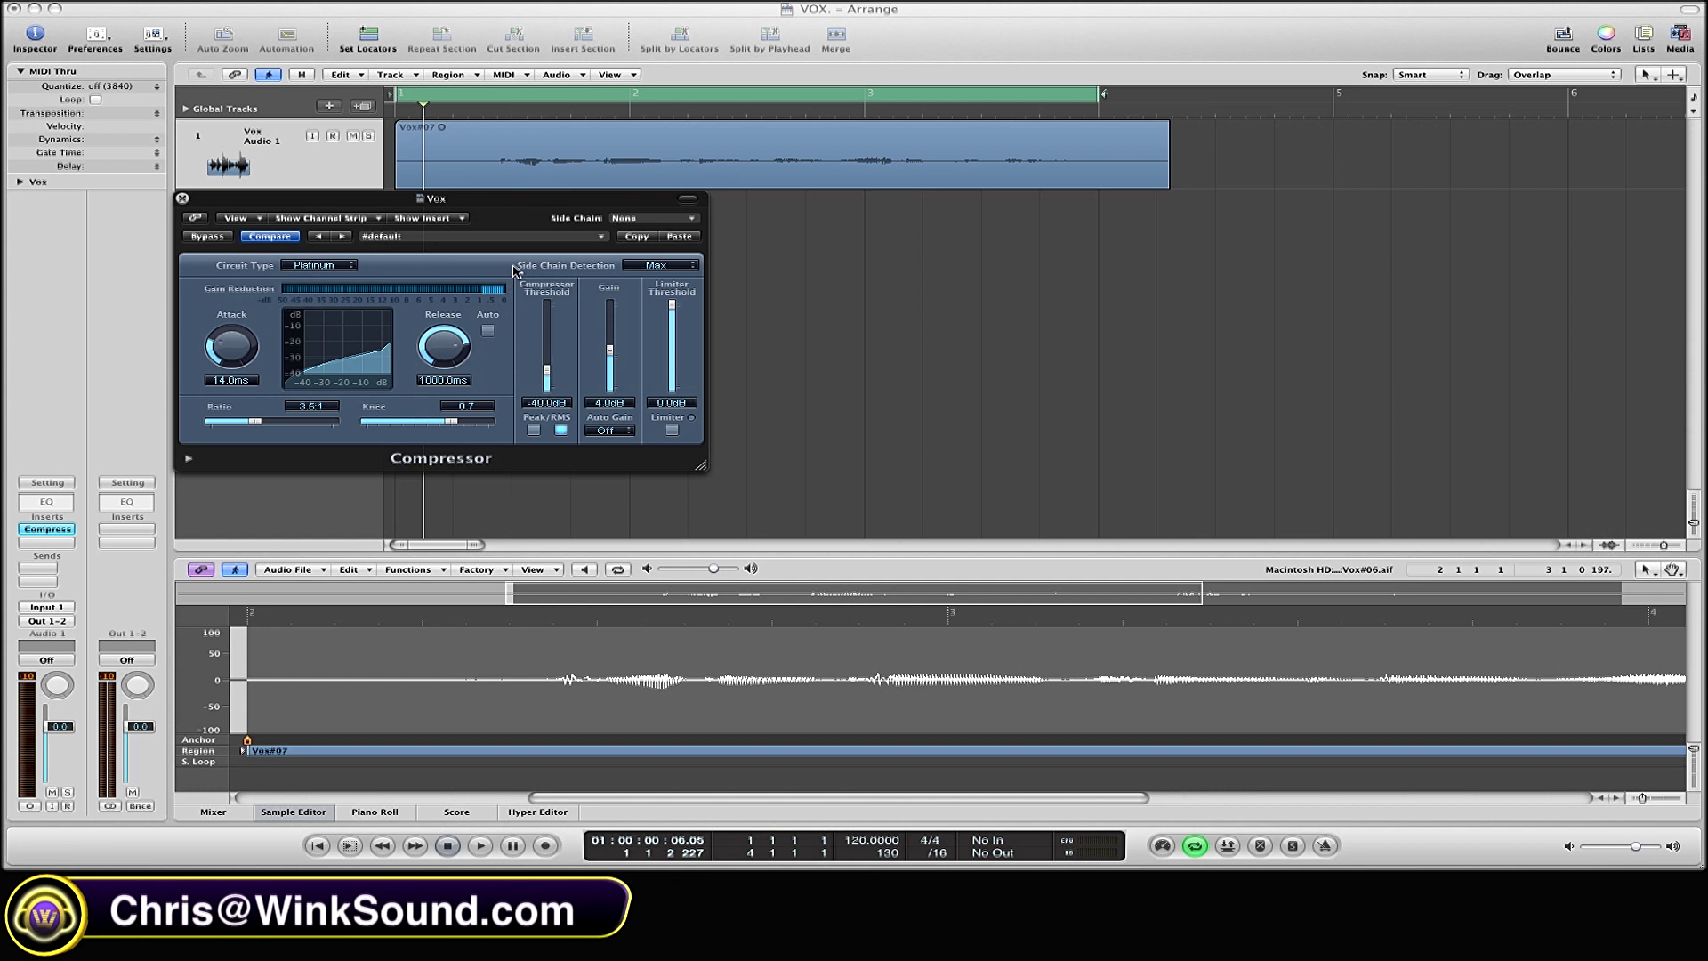
Step: Bring the Vox Compressor window forward and open its settings menu beside #default
left_click(515, 200)
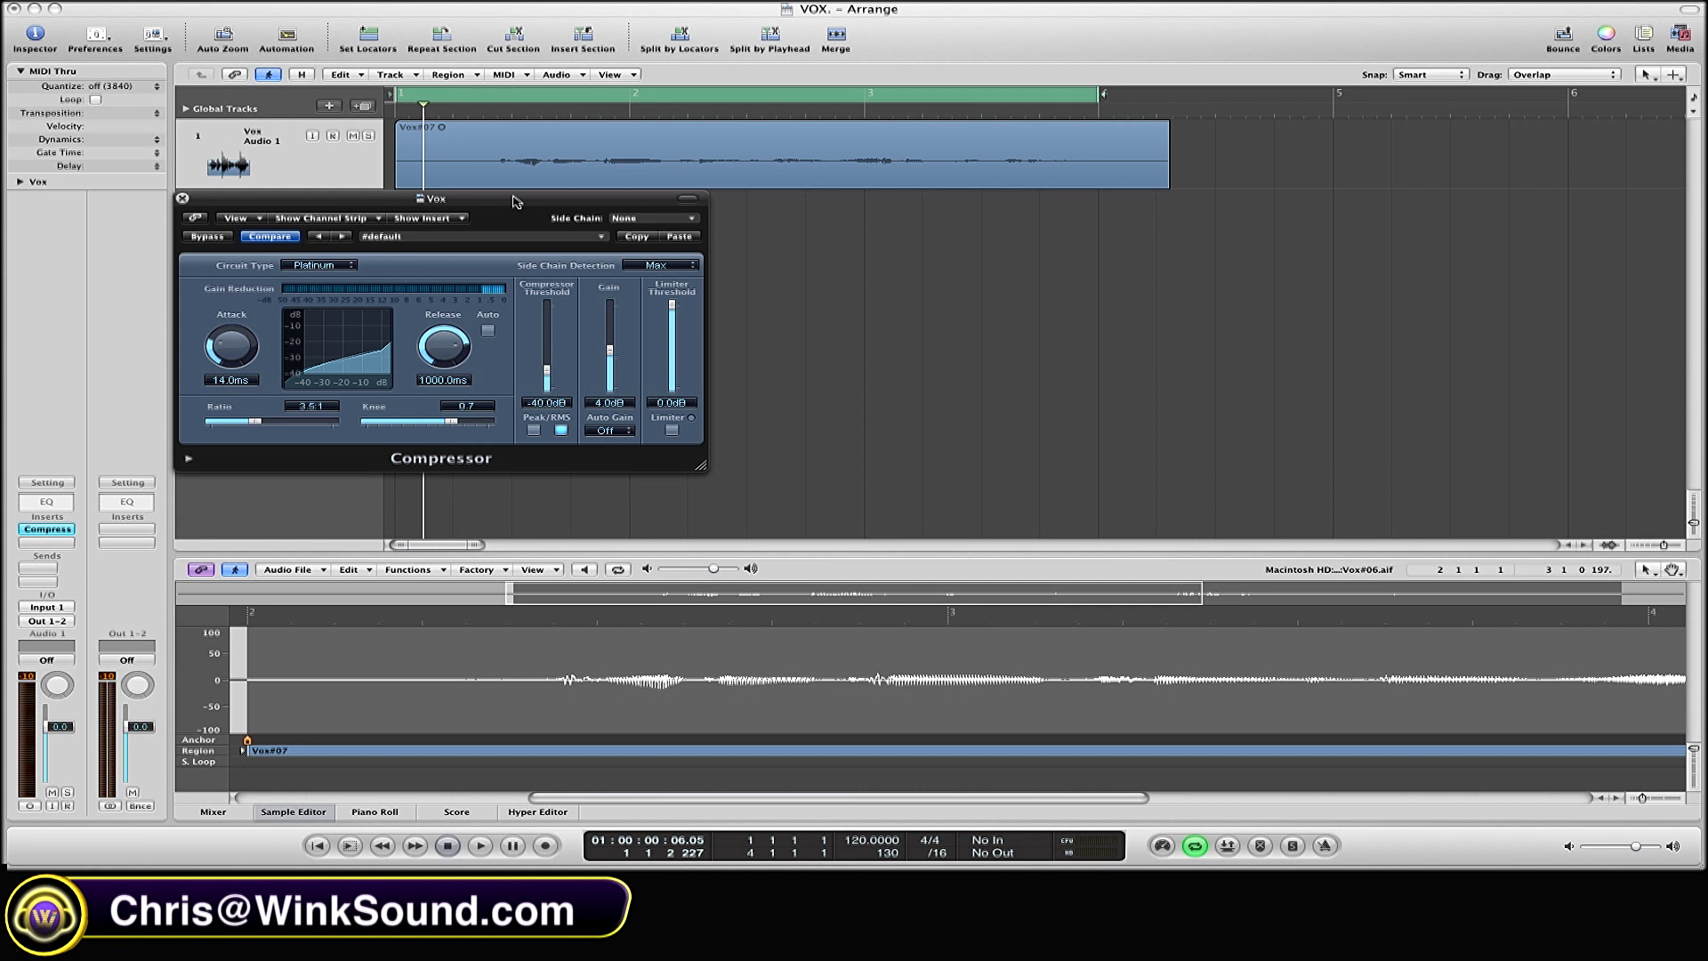
left_click(592, 242)
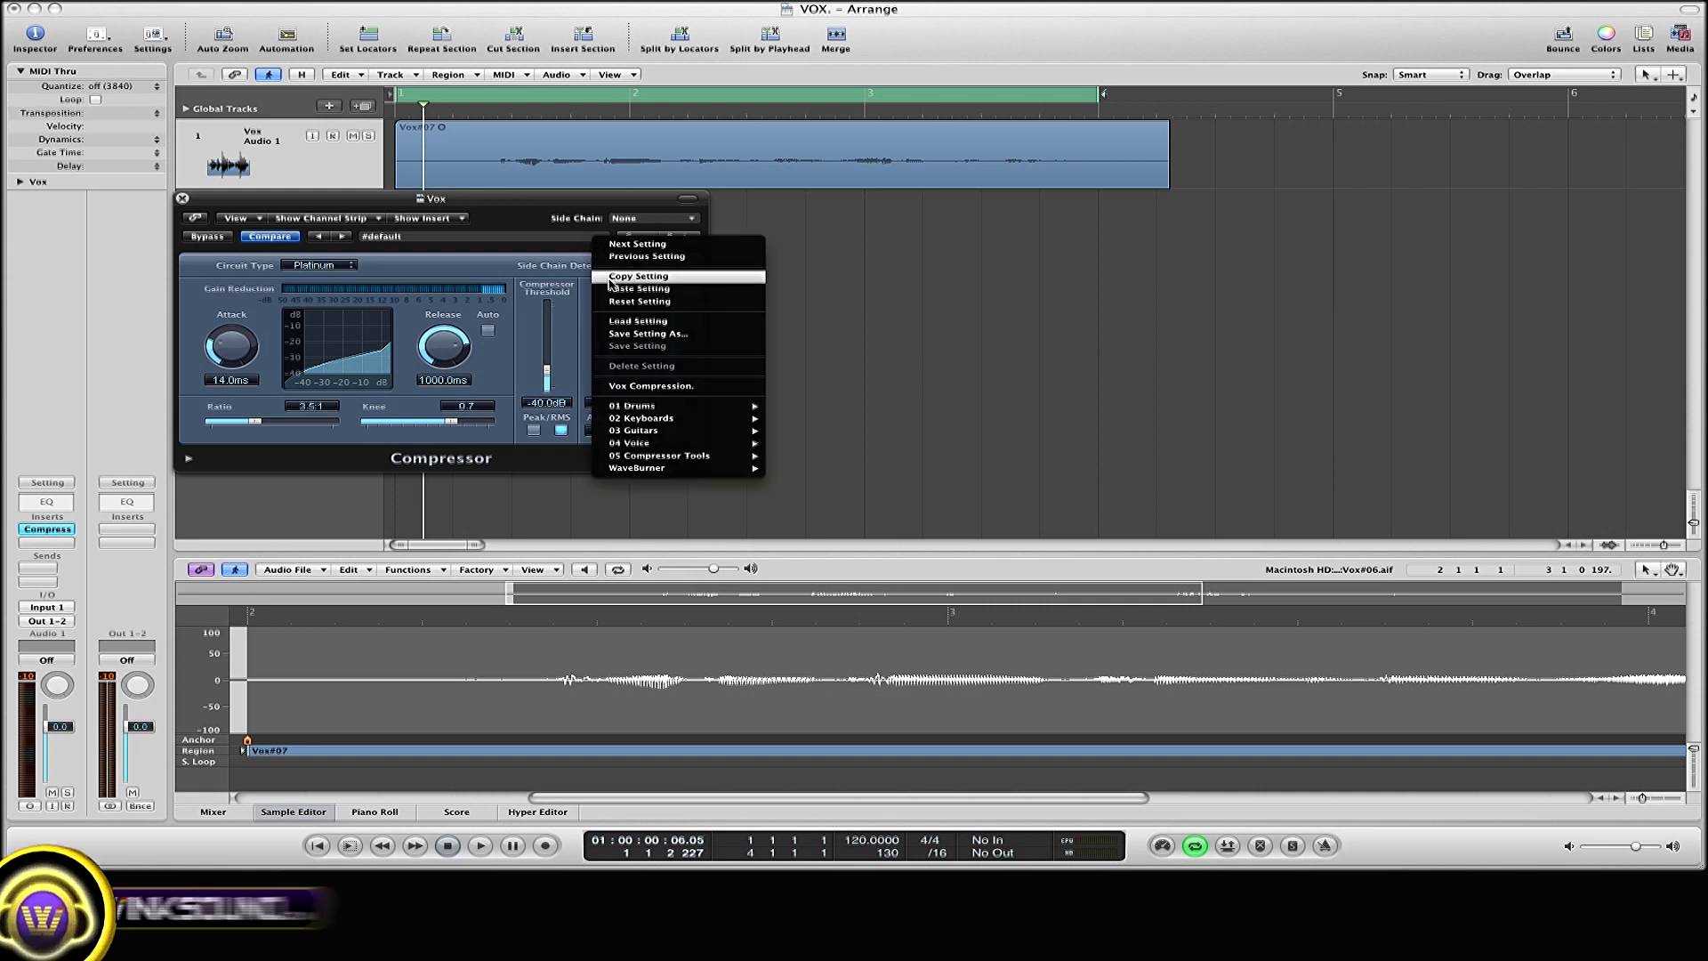
Step: Start Save Setting As and trim the trailing period from the 'Vocals Comp.' name
left_click(647, 335)
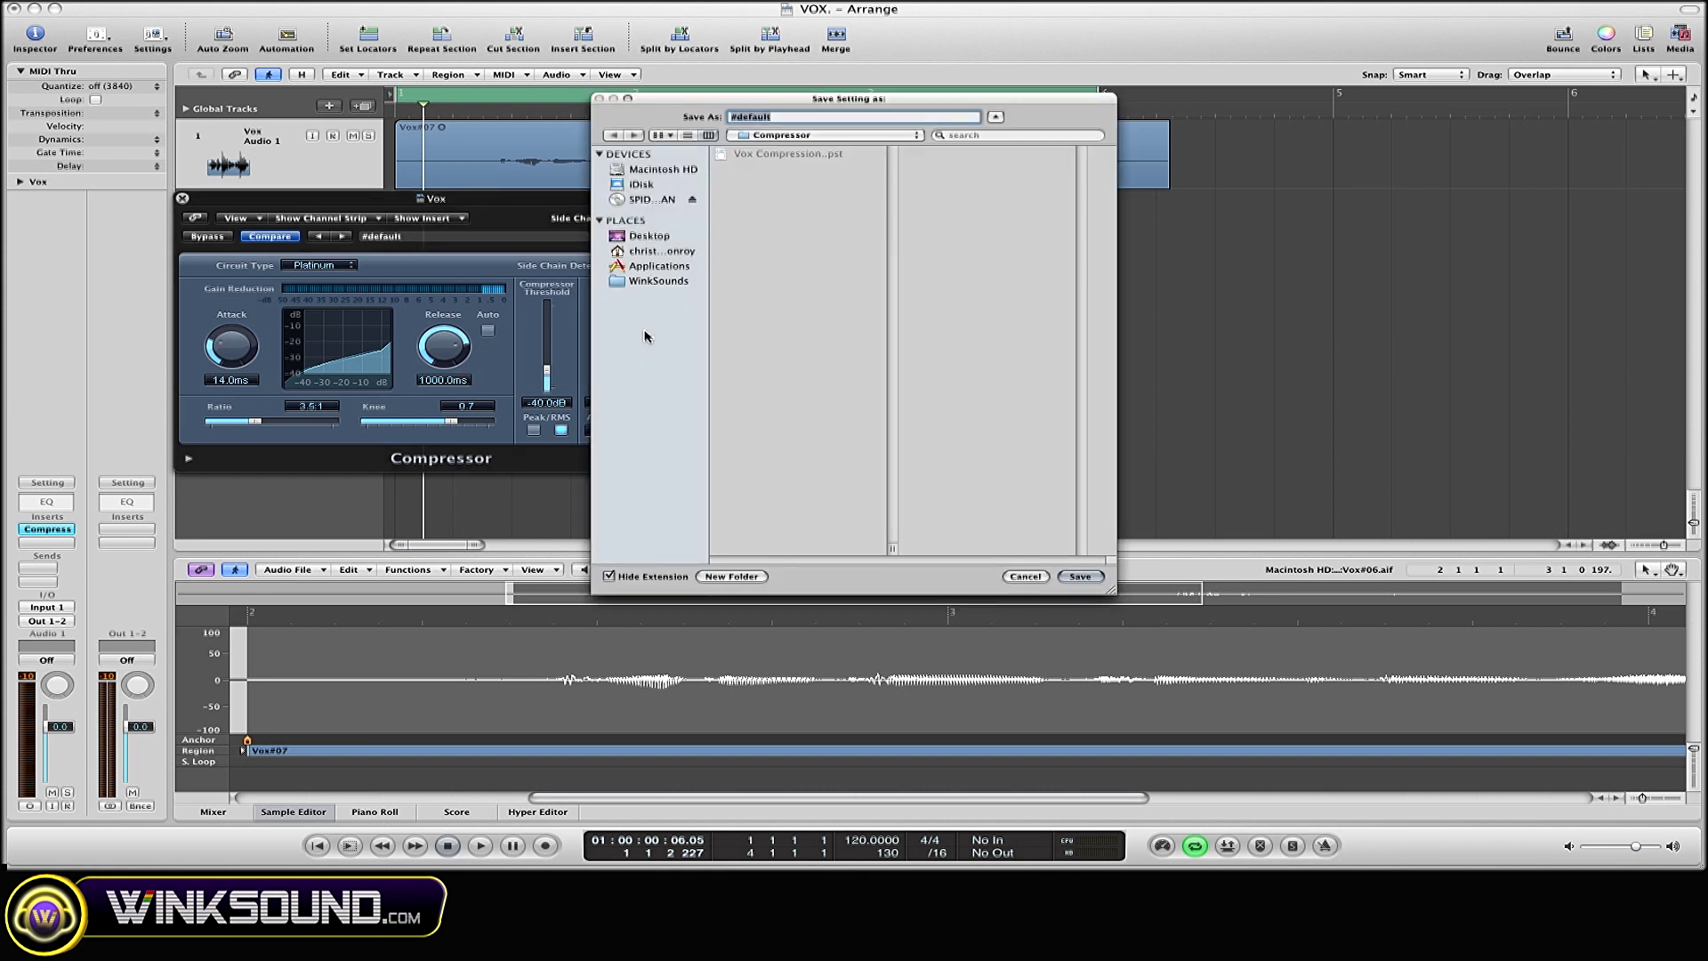
type("Vocals Comp")
type(".")
key("BackSpace")
type(".")
Step: Save the Vocals Comp preset, close the window and remove the Compressor from its insert
left_click(1066, 577)
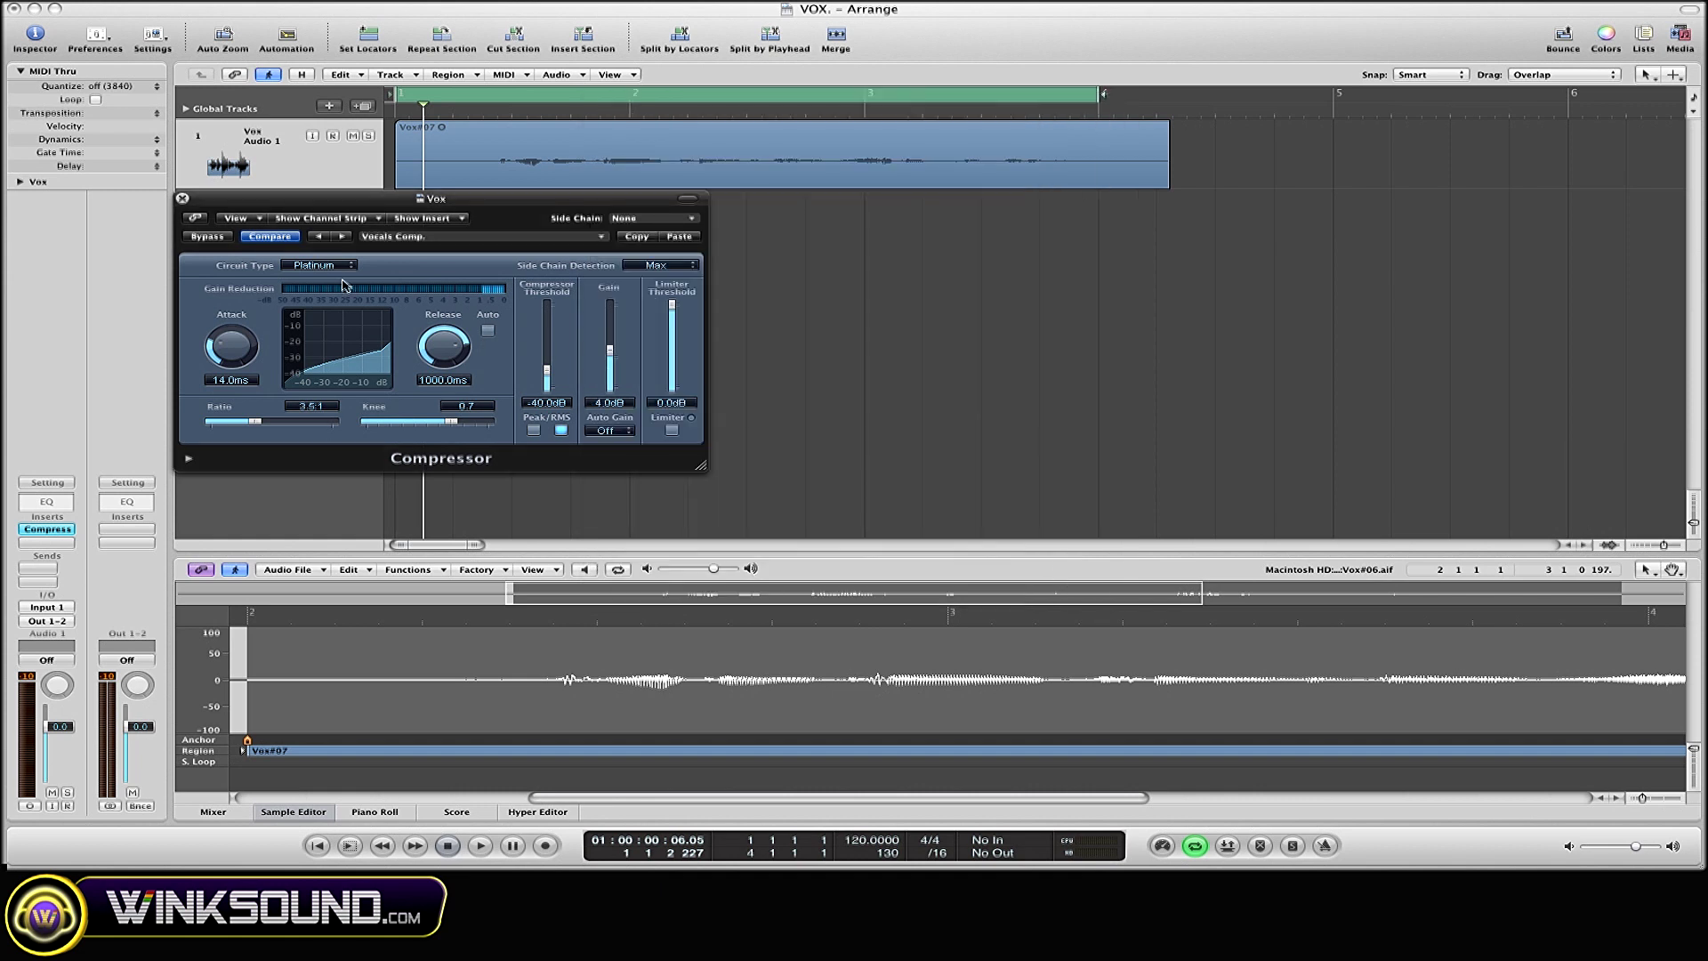
left_click(183, 198)
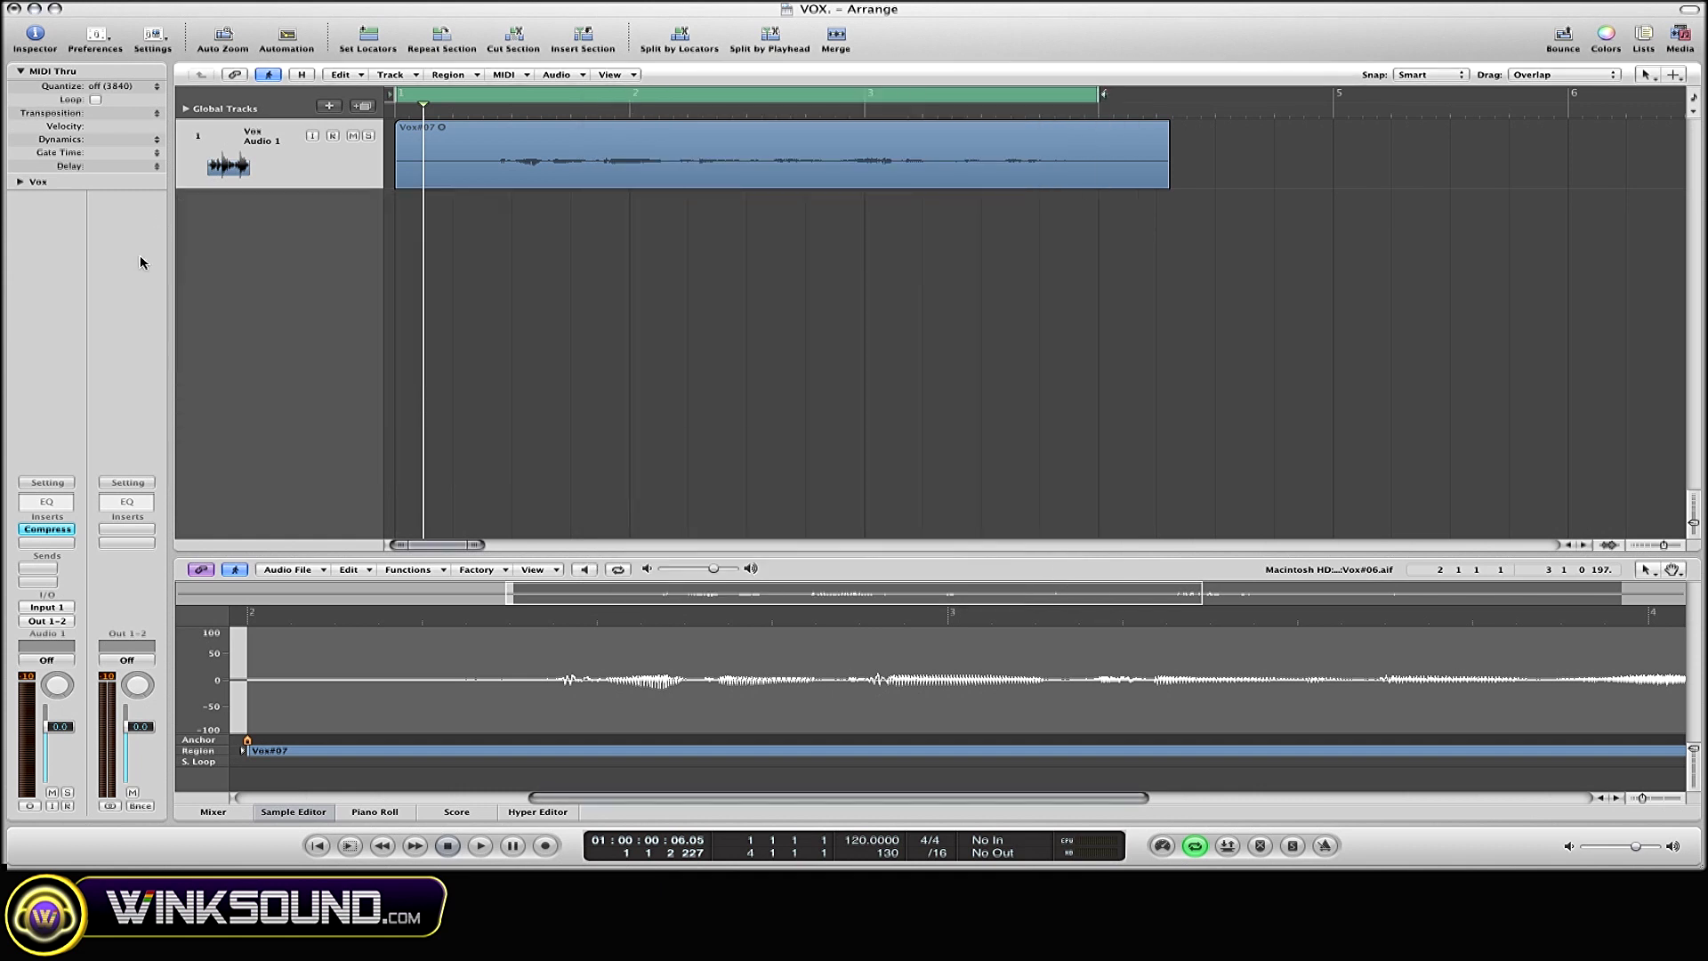
left_click(49, 530)
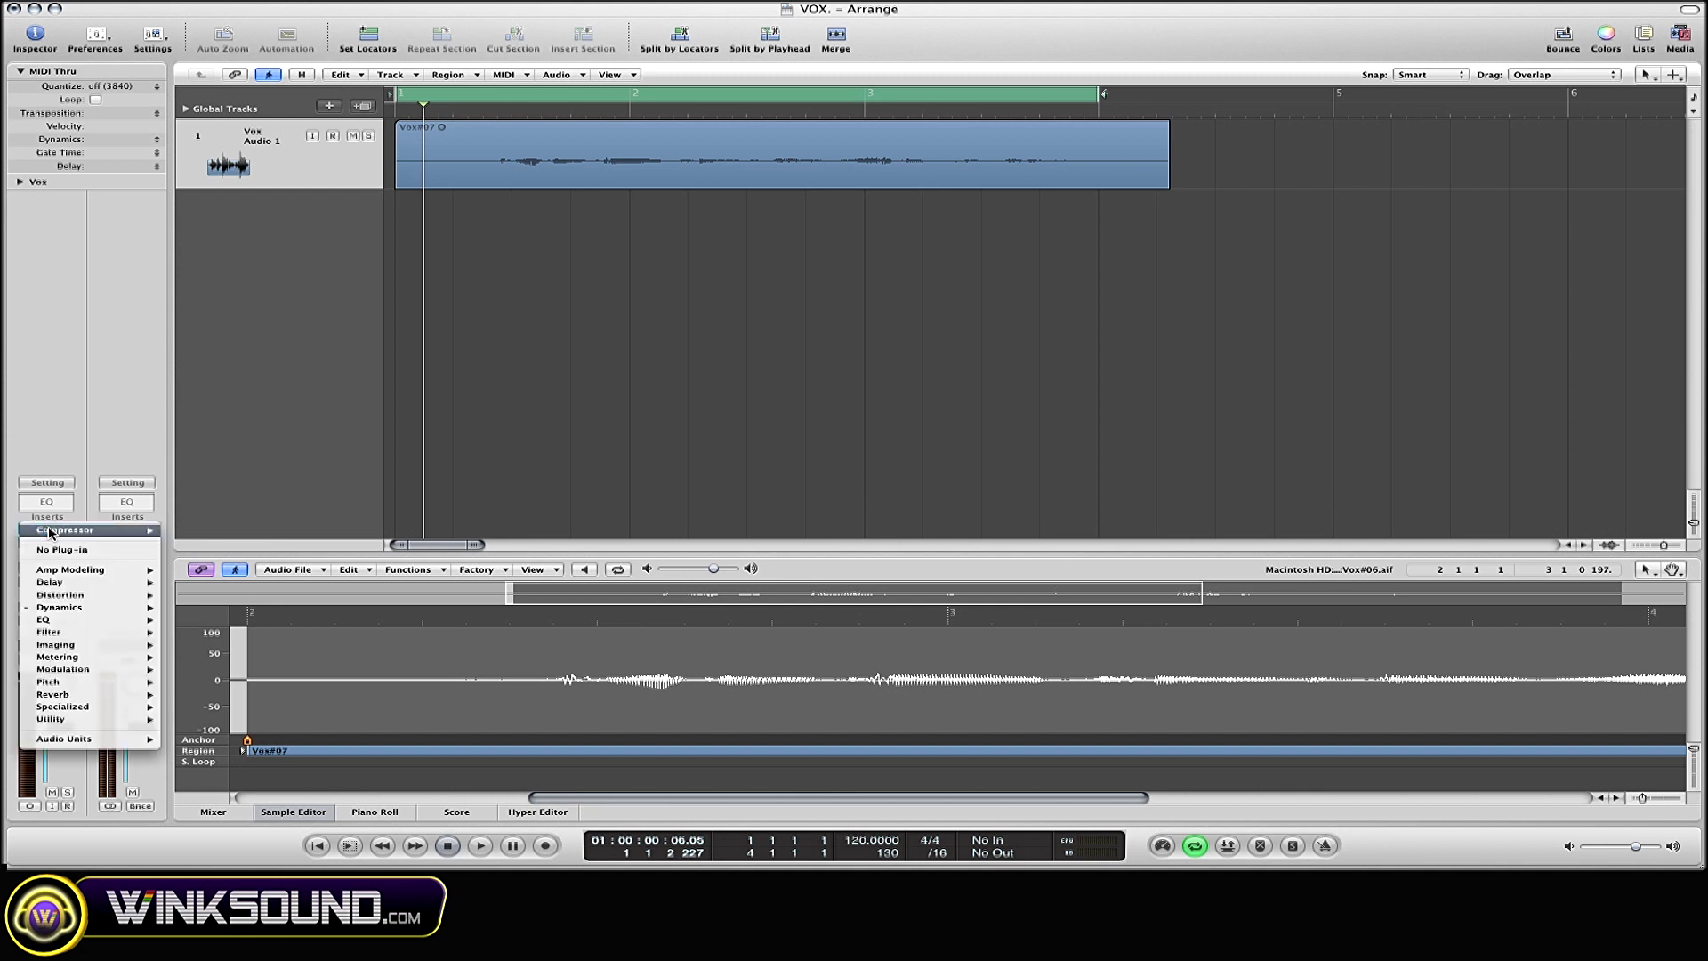
left_click(50, 530)
Step: Insert a fresh Dynamics > Compressor on Vox and move its window over the arrange area
left_click(50, 530)
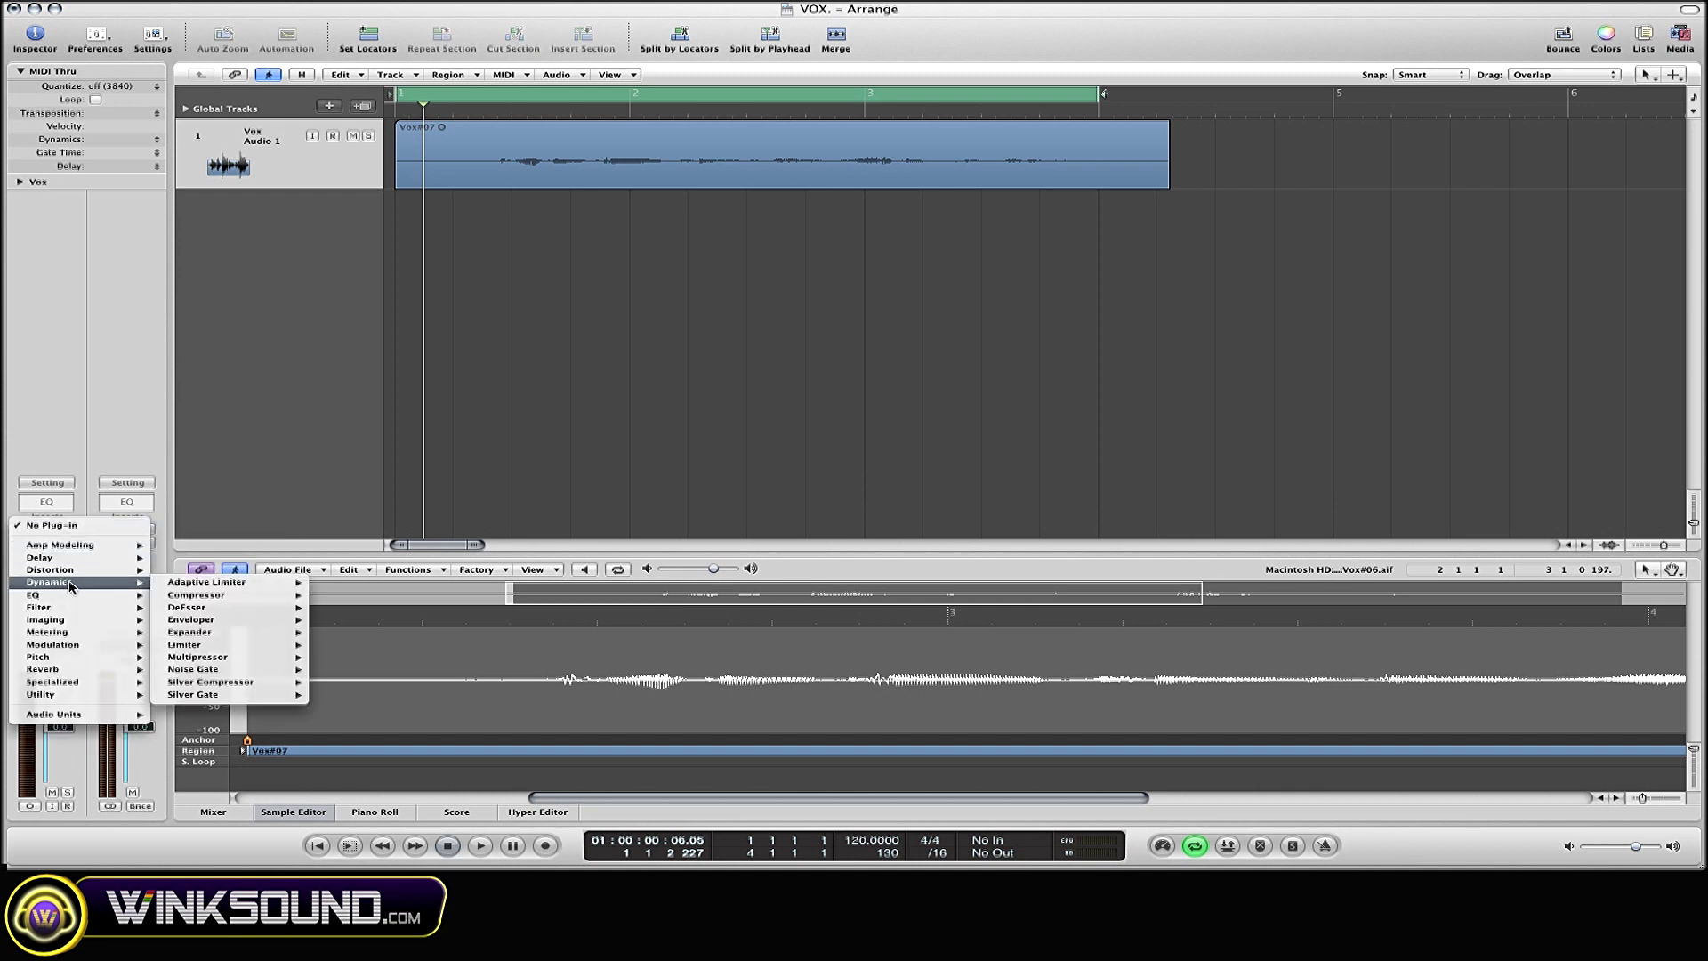
left_click(341, 600)
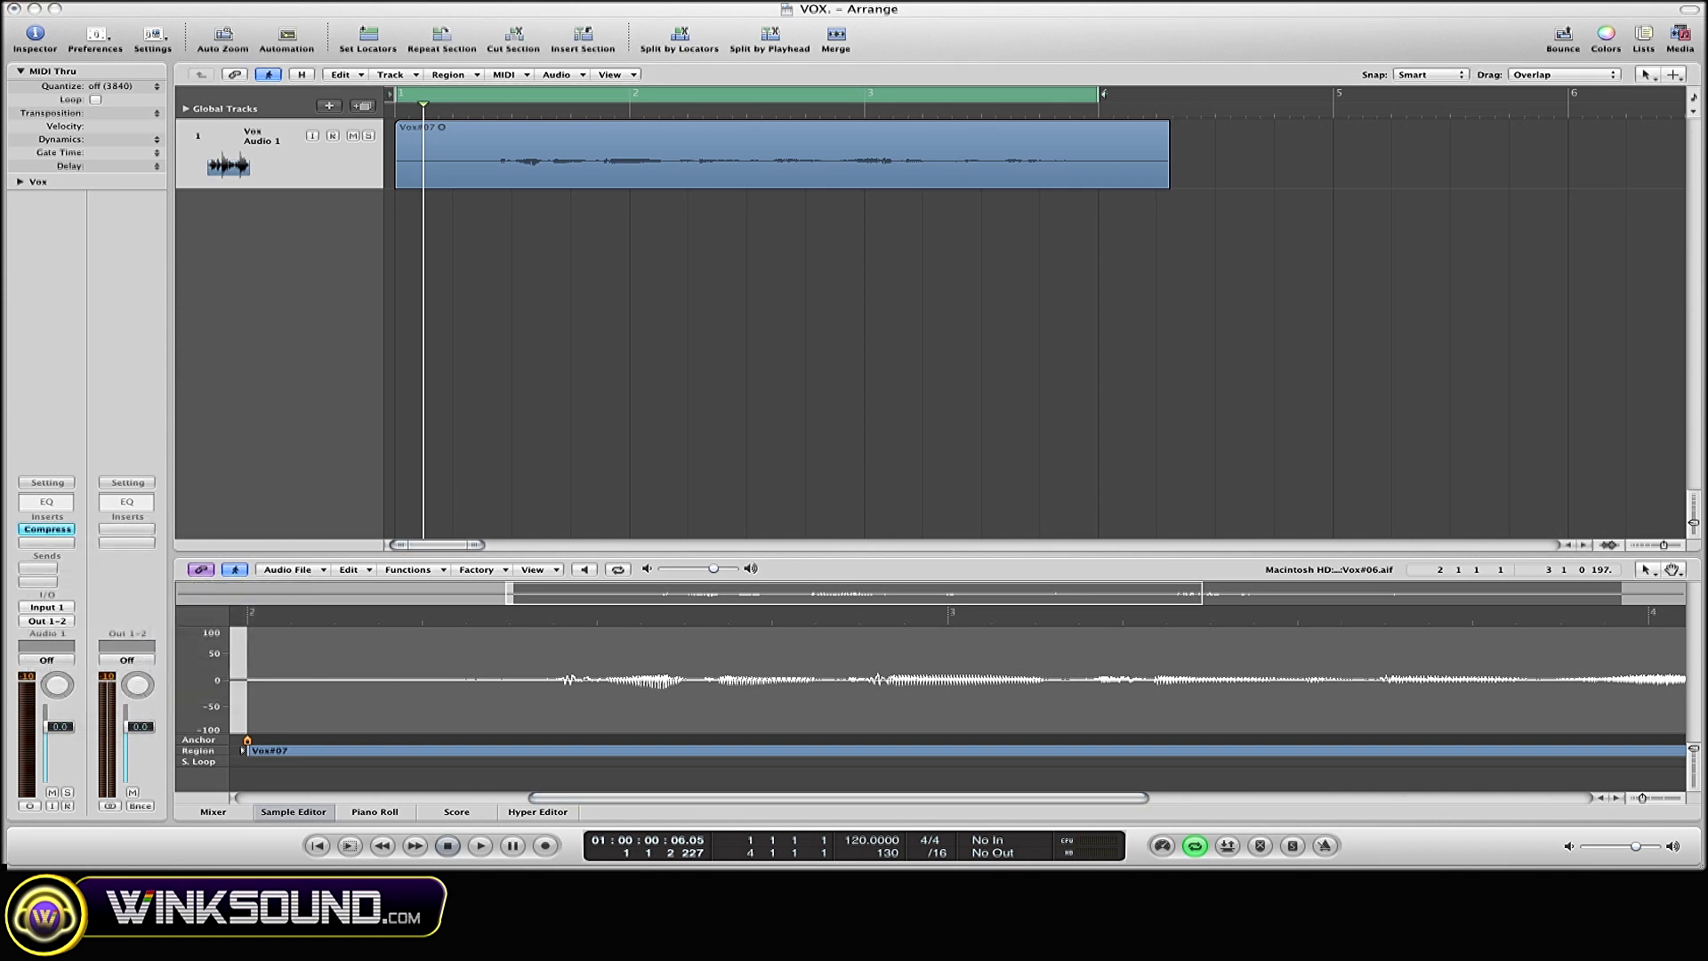
mouse_move(374, 660)
left_mouse_down()
mouse_move(353, 500)
mouse_move(265, 263)
left_mouse_up()
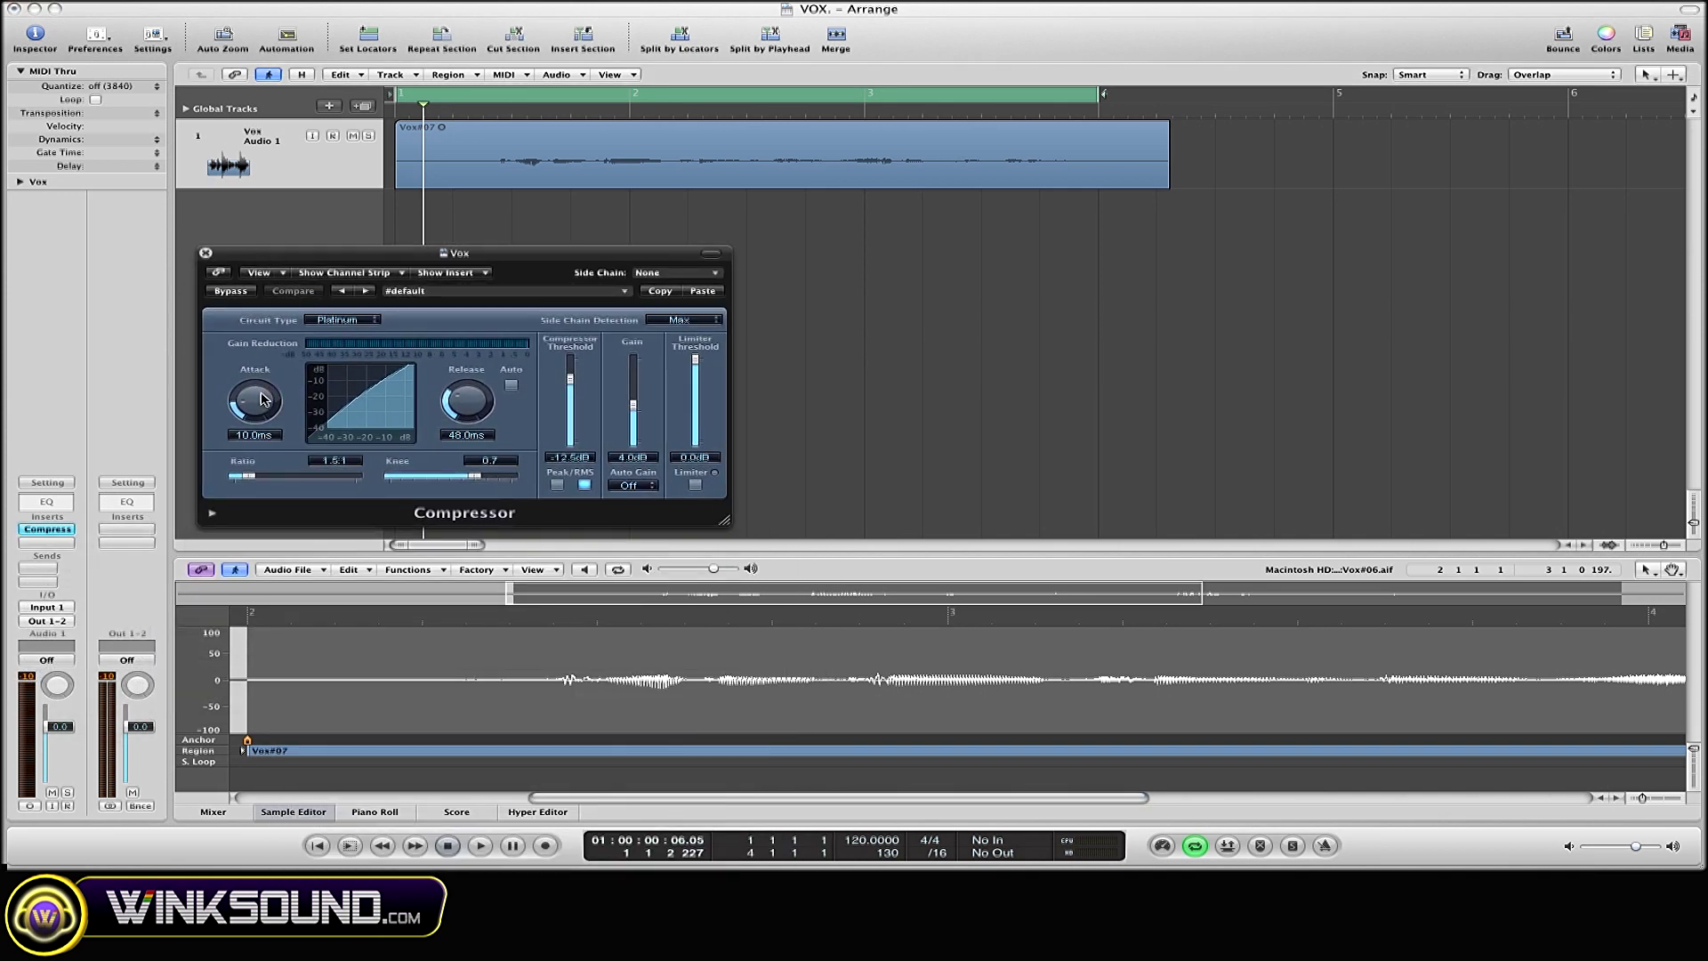
Step: Set attack 0.0 ms, threshold 0.0 dB, release 5.0 ms, gain 50.0 dB, and enable Auto release
left_click_drag(267, 398, 233, 455)
left_click_drag(573, 381, 562, 350)
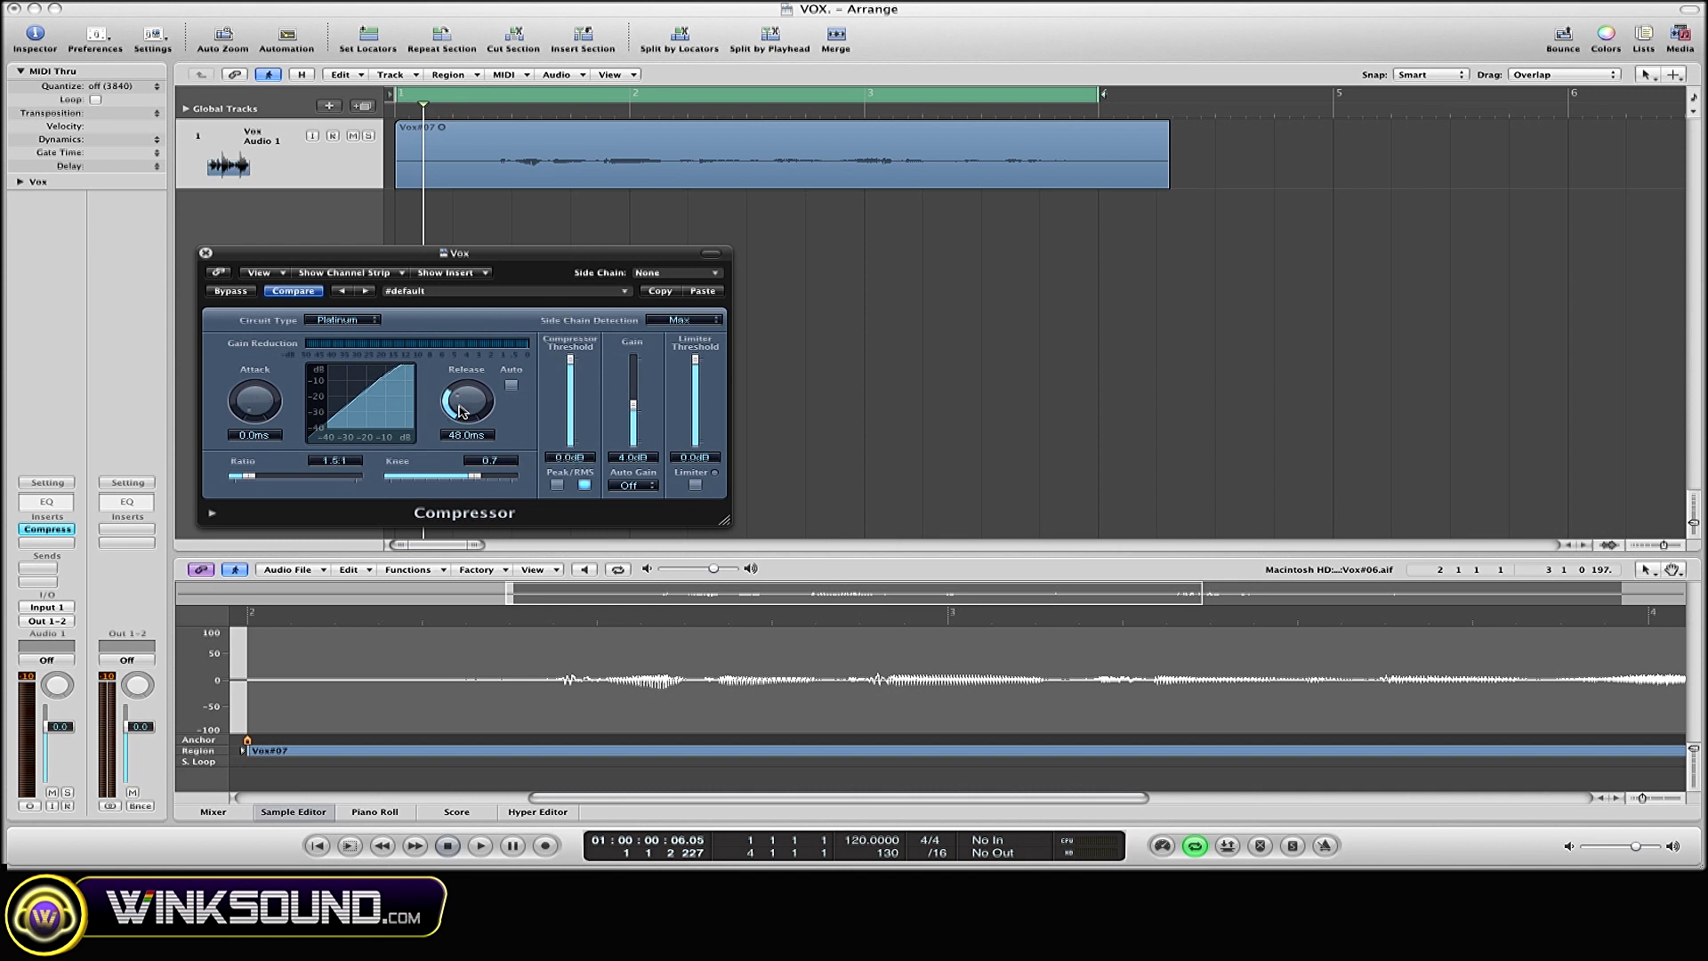
left_click_drag(460, 411, 431, 587)
left_click_drag(637, 408, 633, 355)
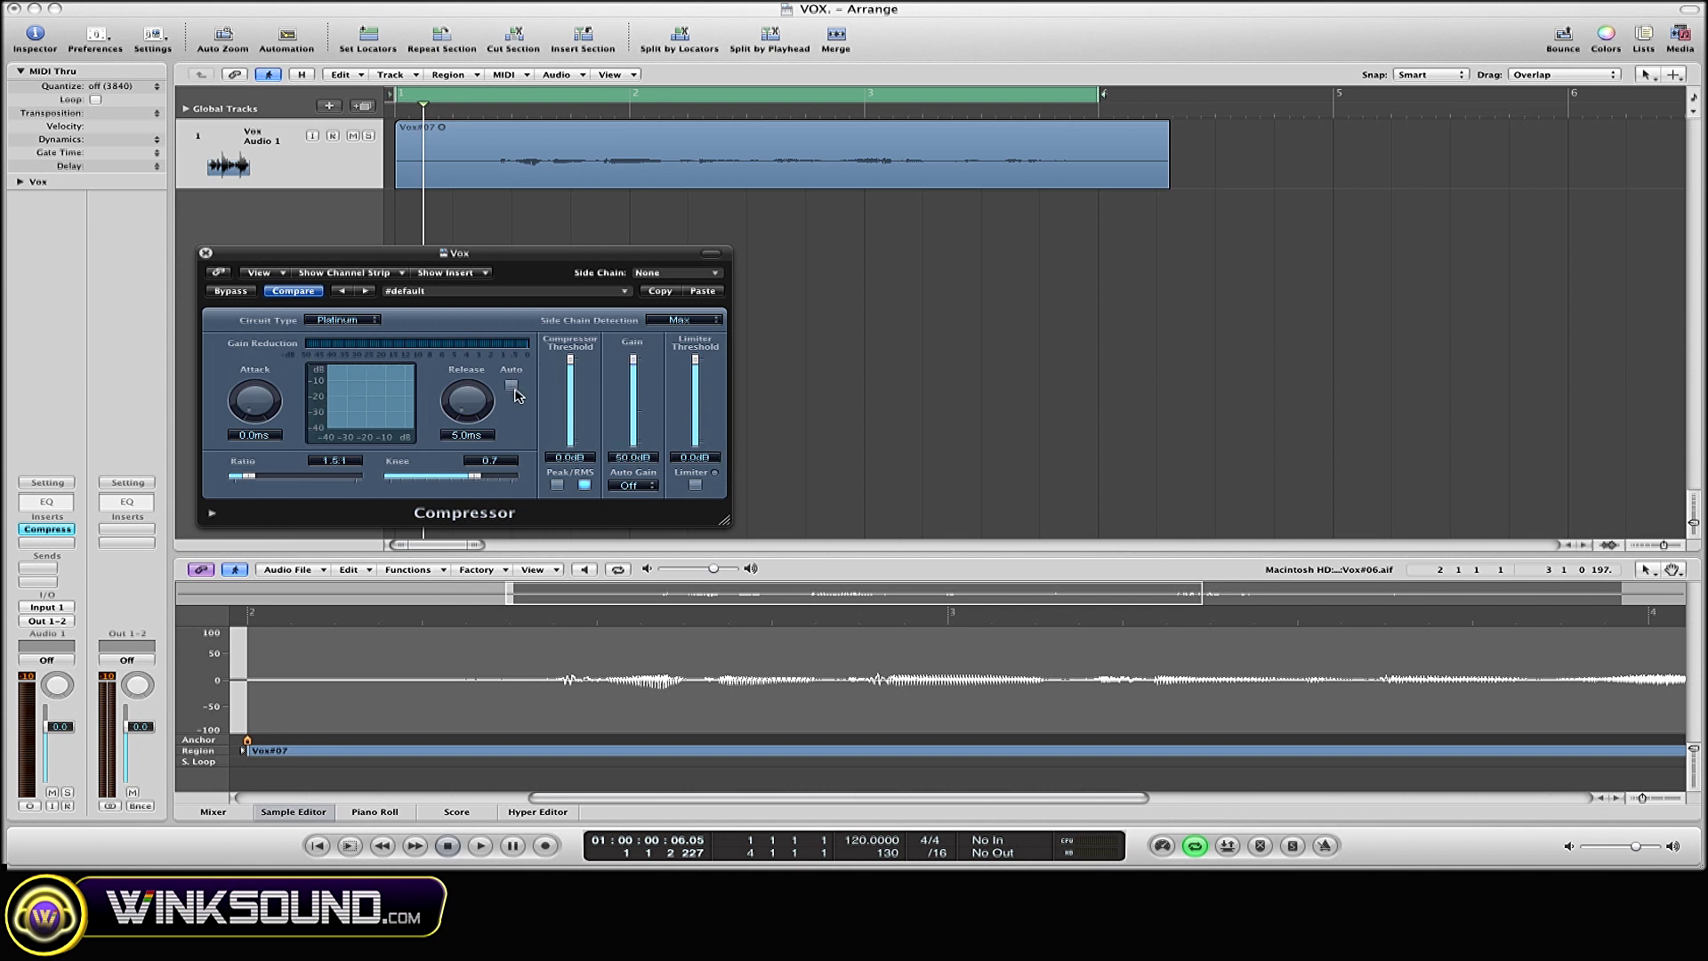
left_click(511, 386)
left_click(625, 292)
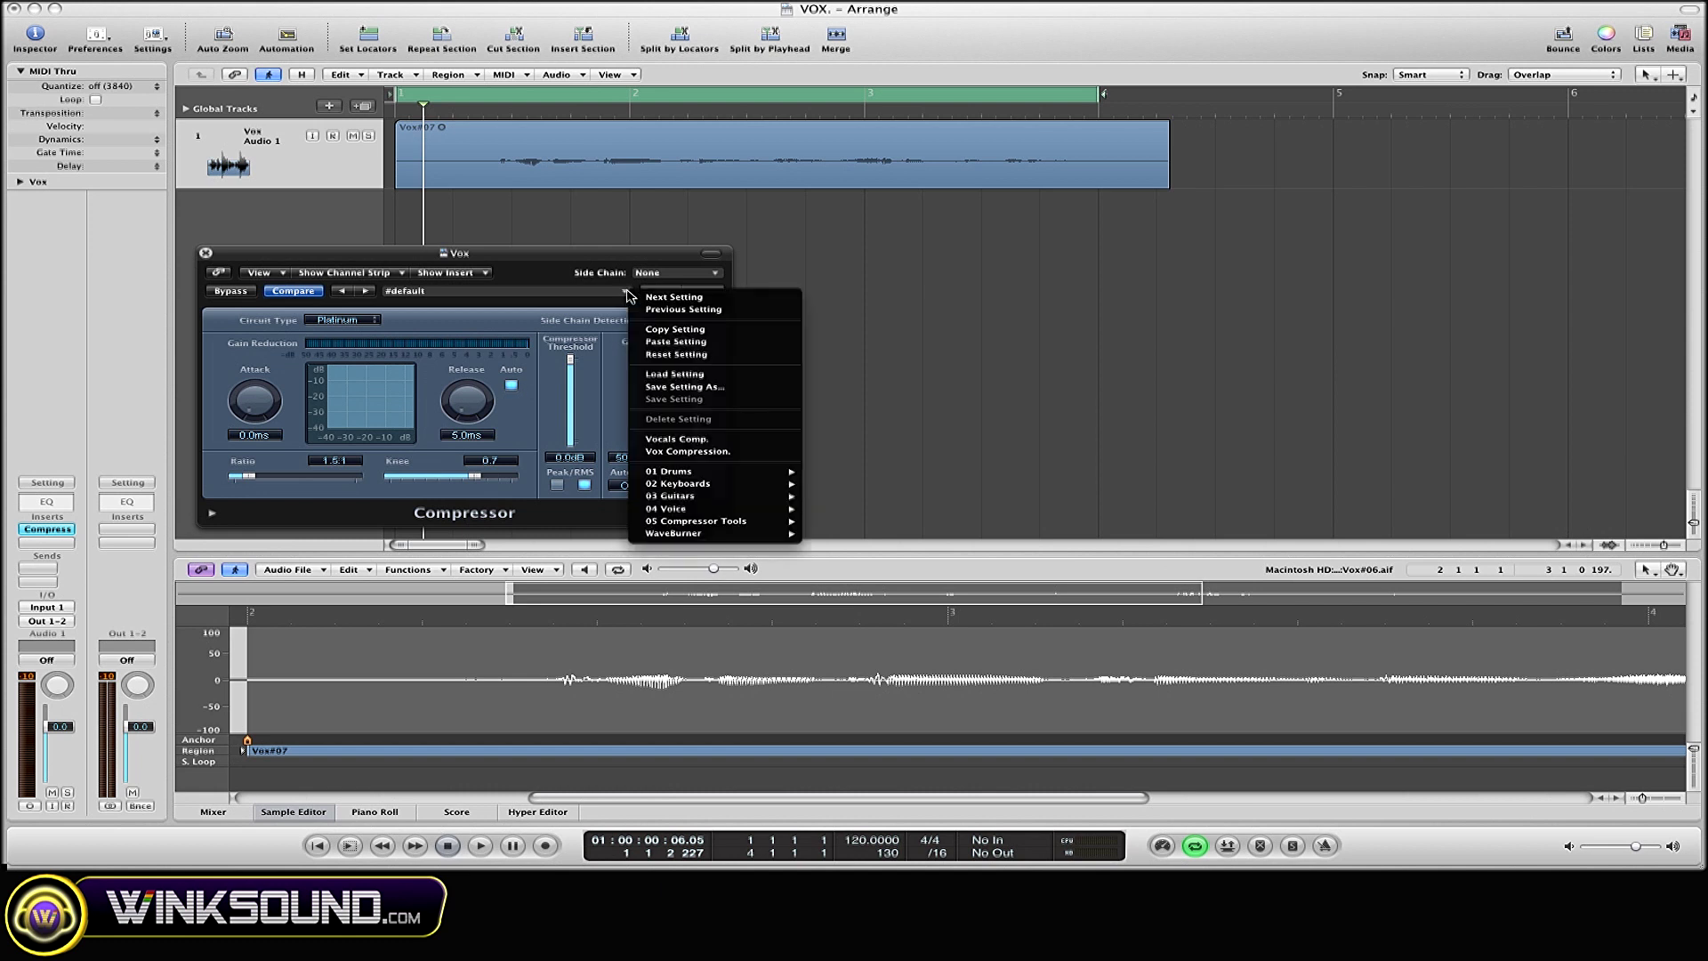
Step: Load the Vocals Comp..pst setting file into the fresh Compressor via Load Setting
left_click(686, 377)
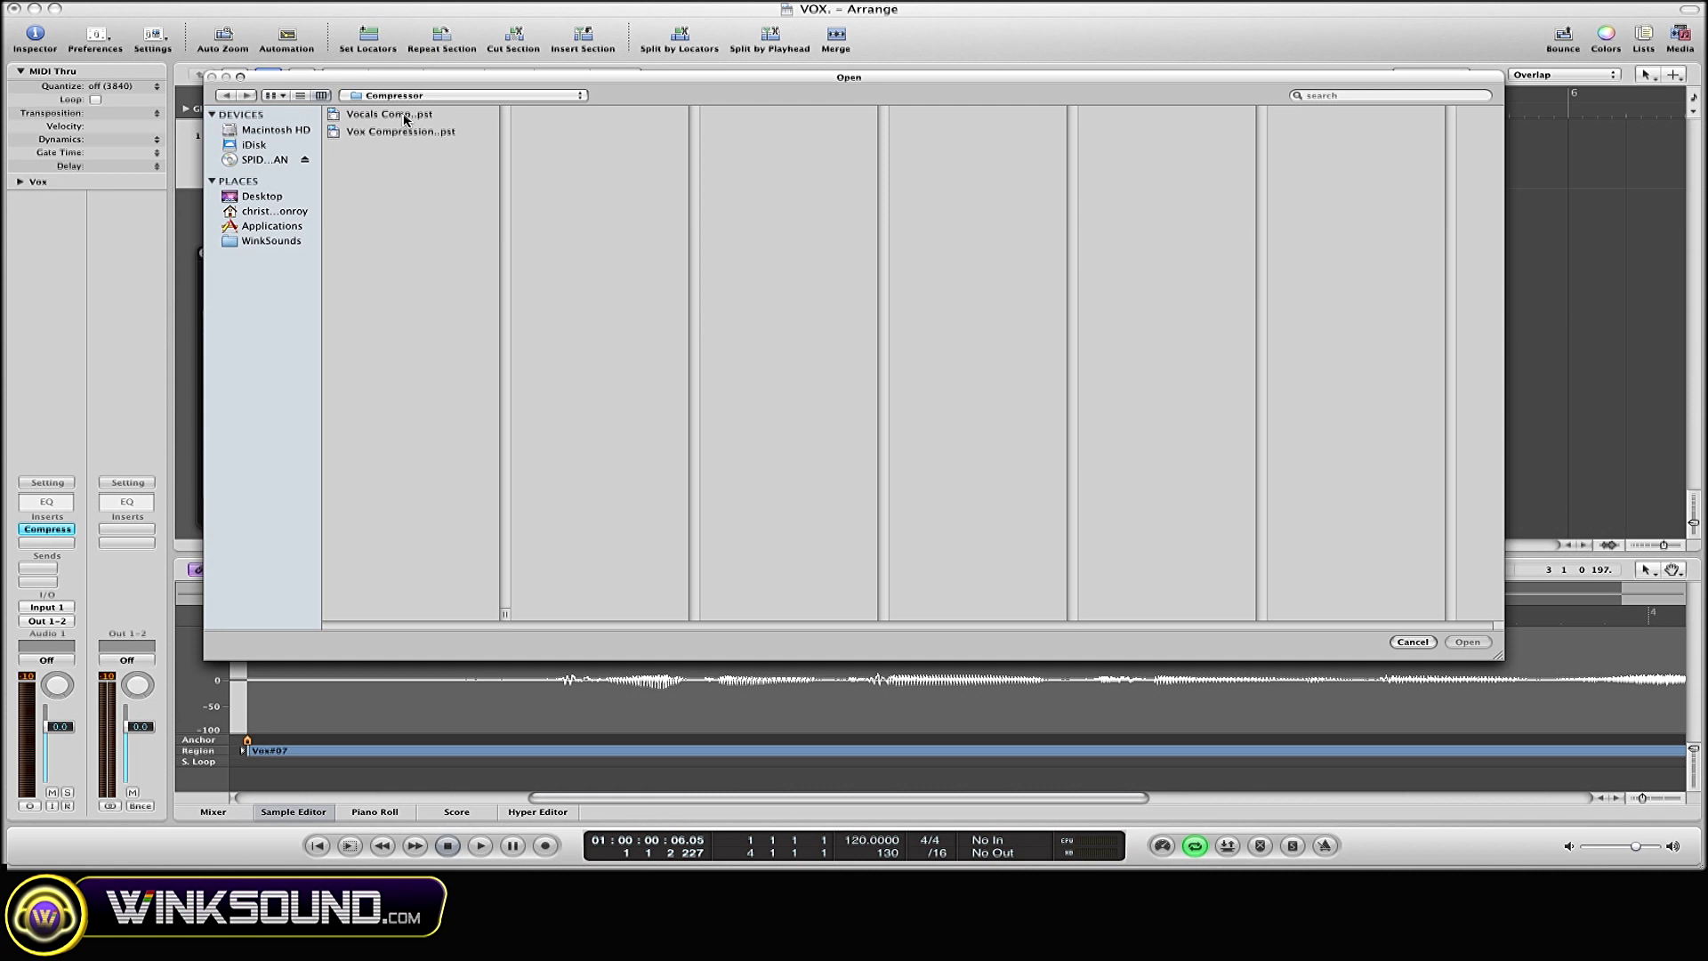
left_click(406, 119)
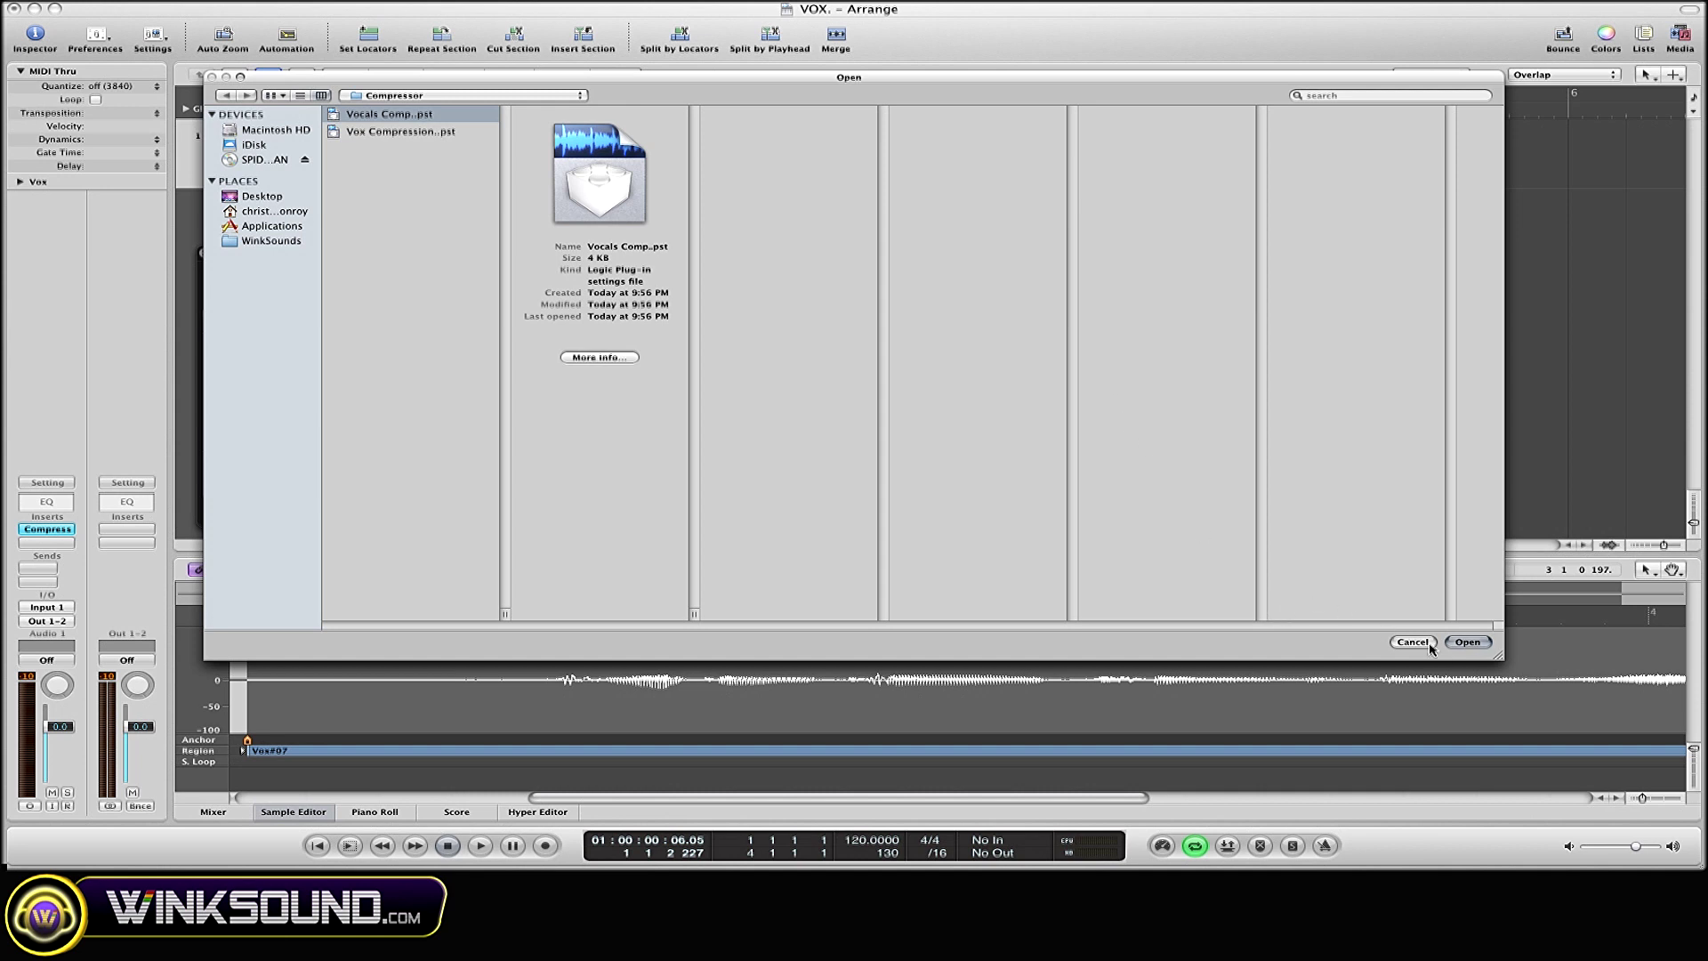
left_click(1467, 641)
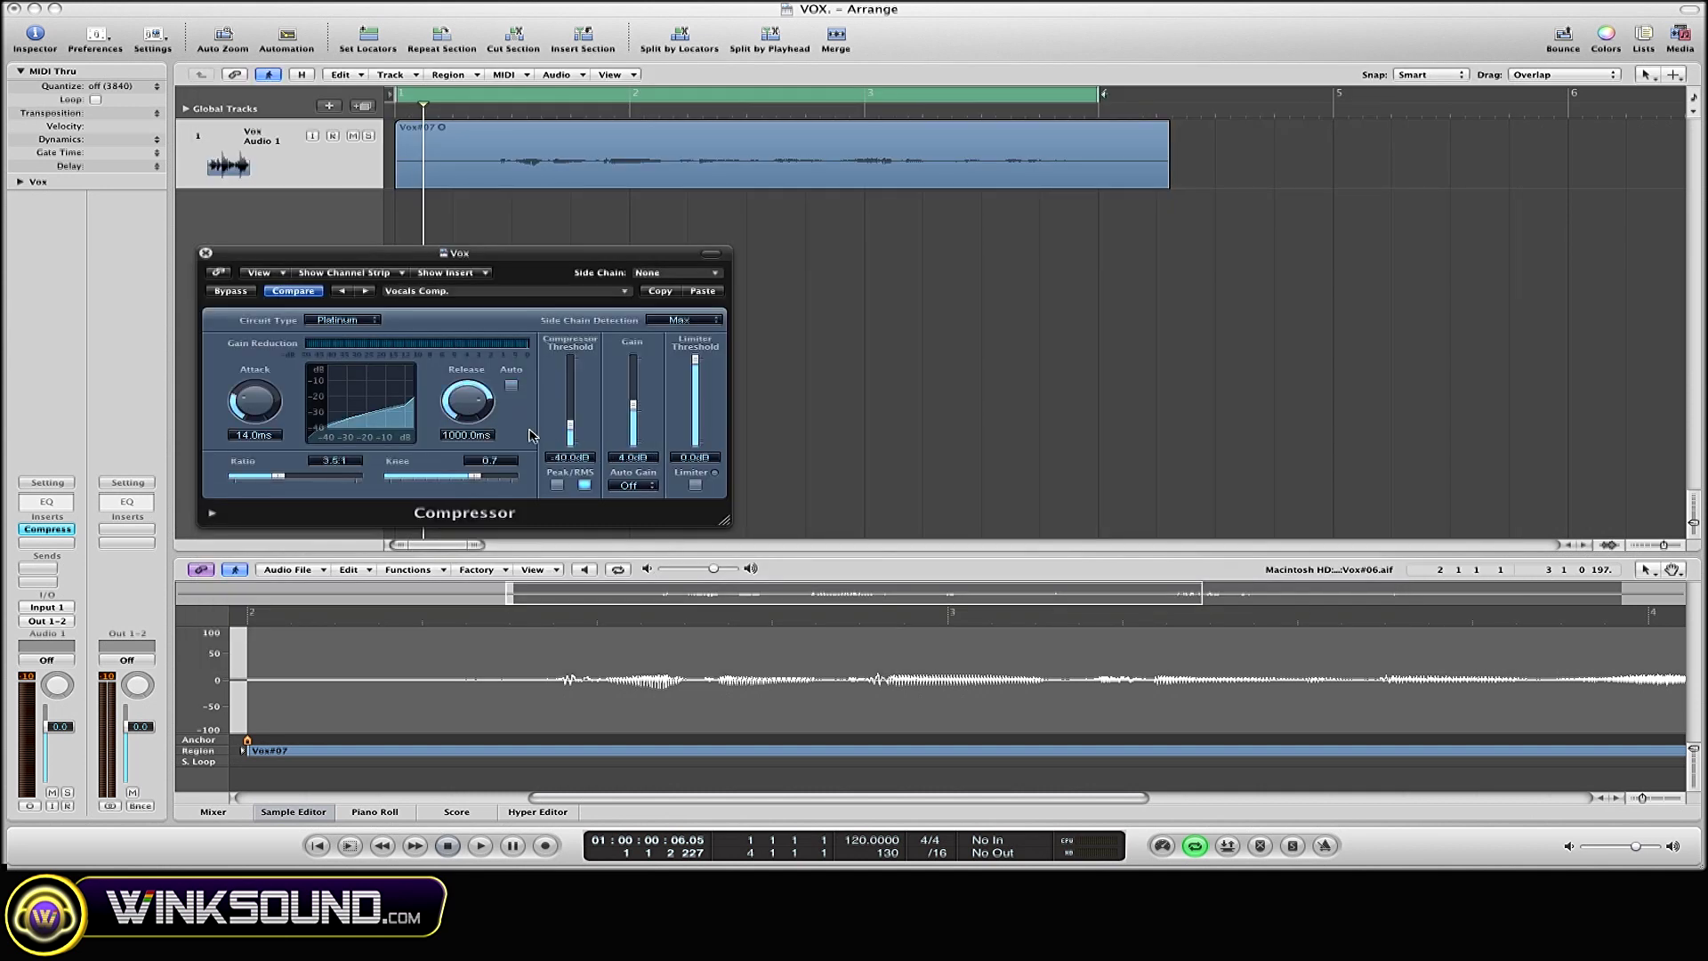